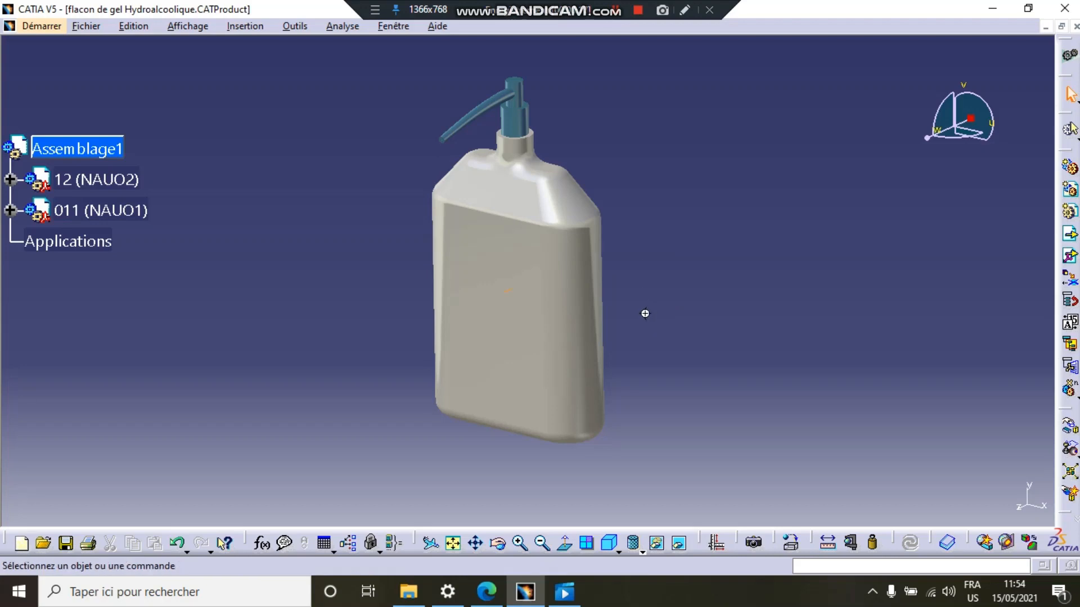
# - Set the display mode to realistic rendering with texture
pyautogui.moveTo(645, 311); pyautogui.dragTo(659, 305, button='middle')
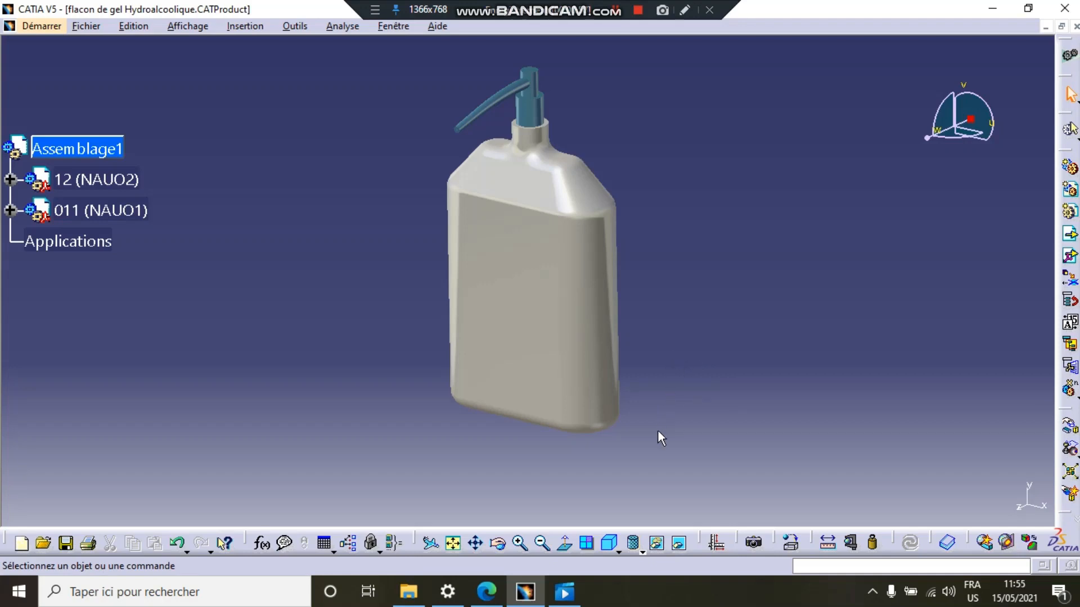
pyautogui.click(643, 554)
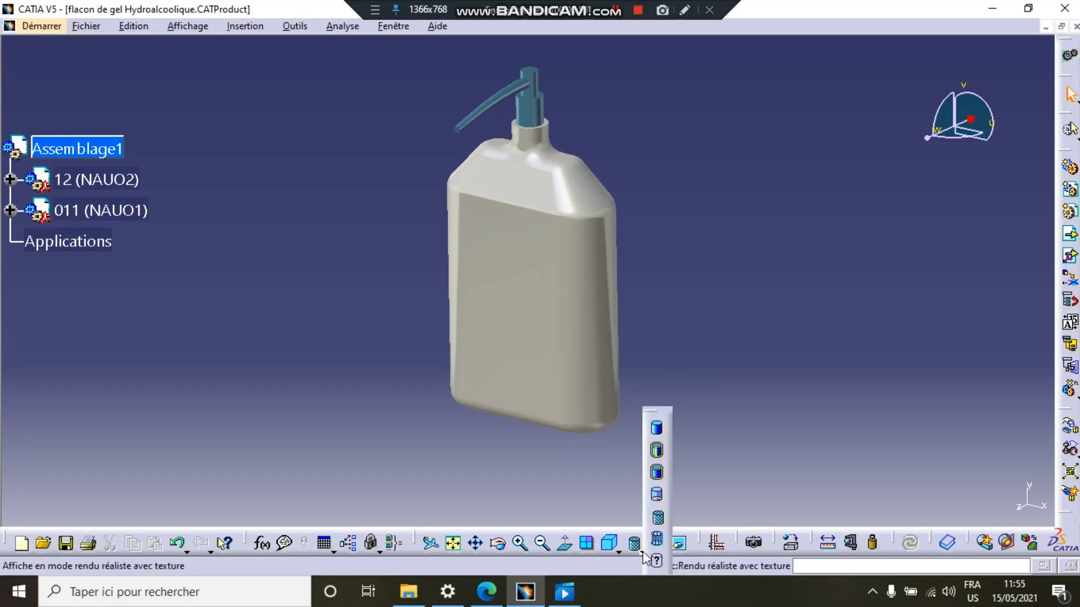
pyautogui.click(657, 519)
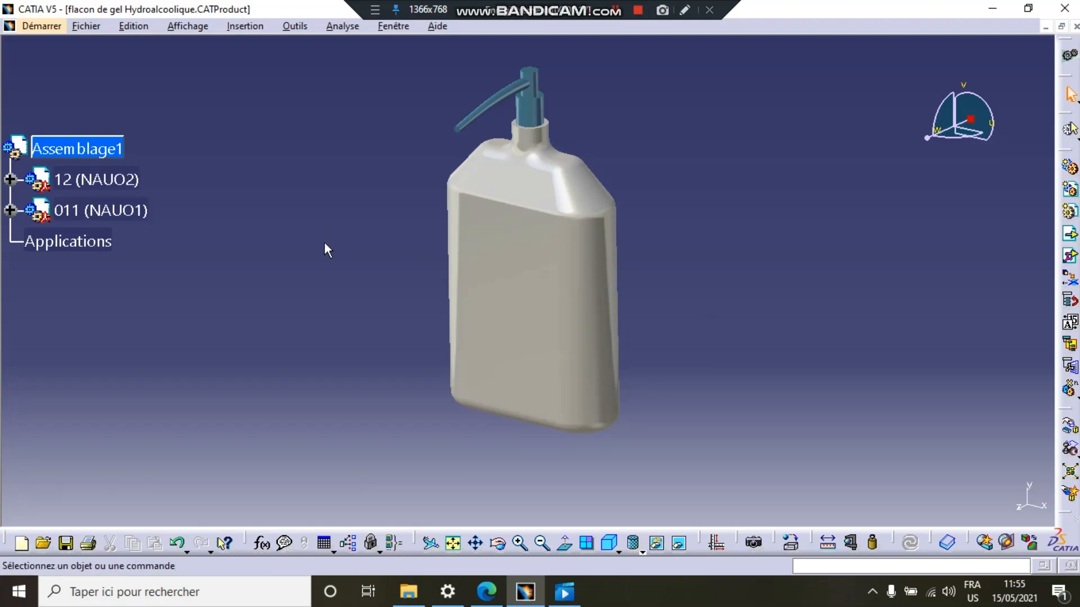
pyautogui.scroll(-1, 323, 243)
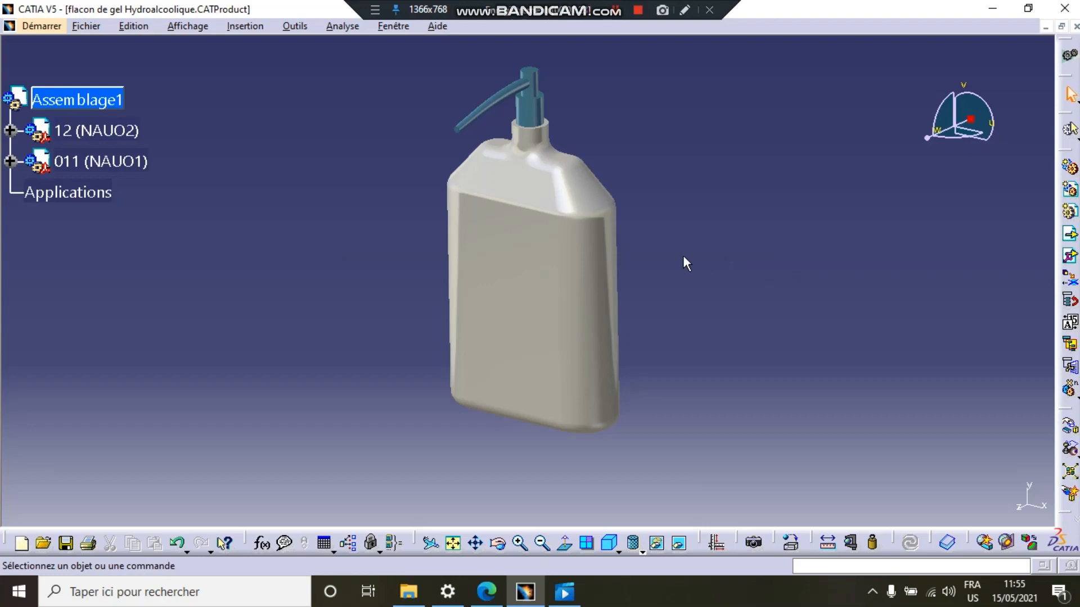
# - Switch to the Photo Studio workbench with the bottle assembly open
pyautogui.click(30, 24)
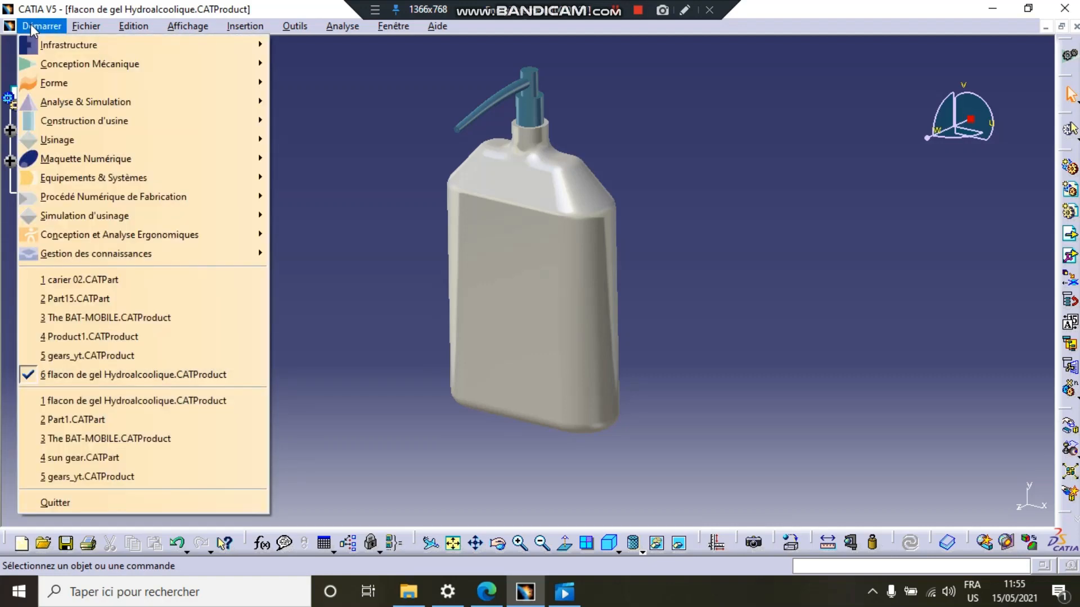
pyautogui.moveTo(49, 49)
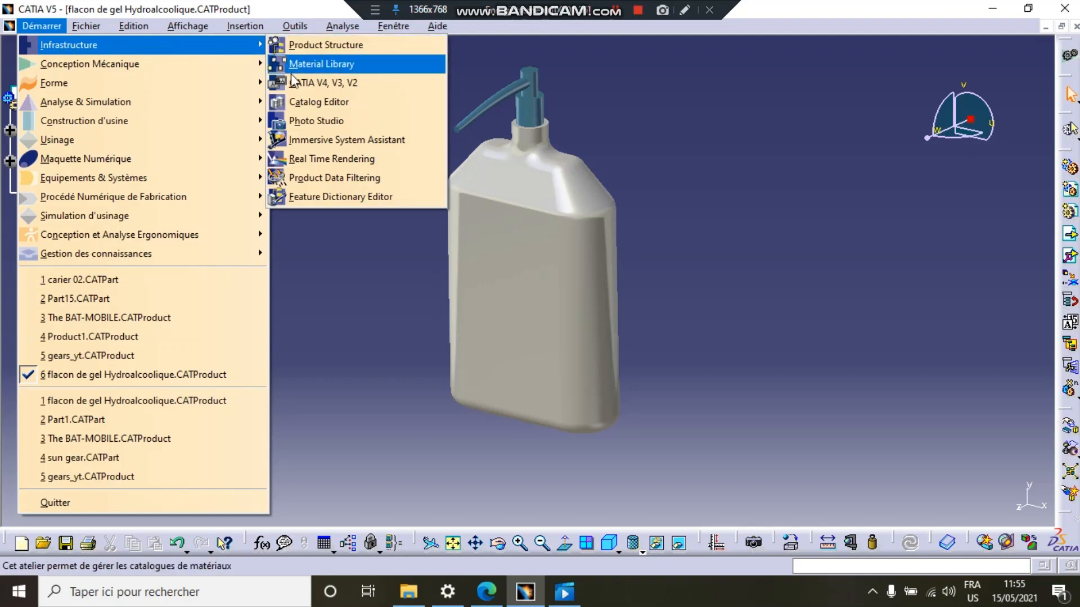
pyautogui.click(315, 121)
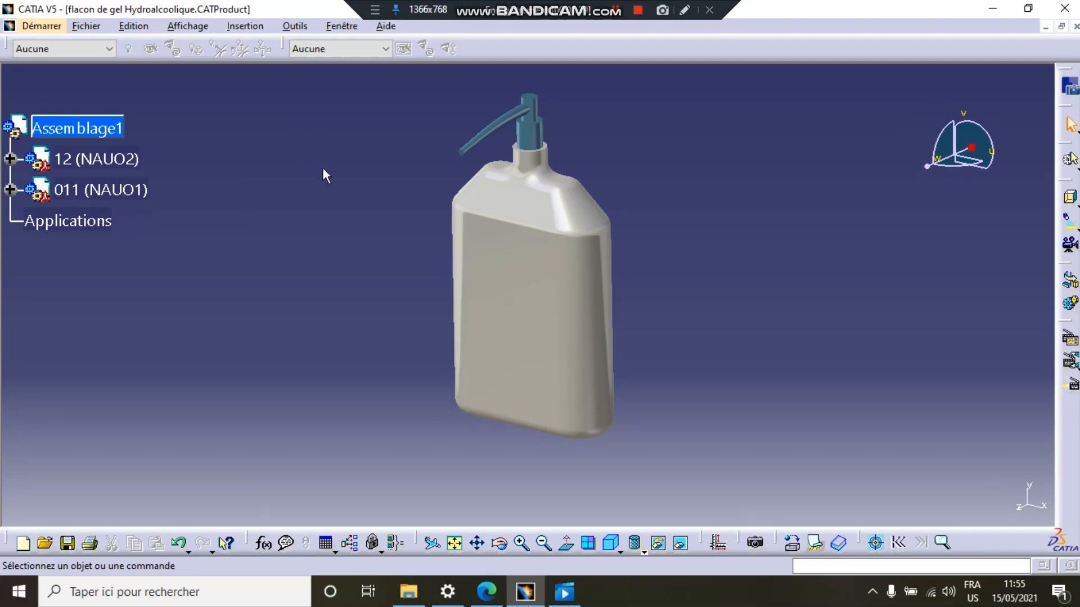
pyautogui.moveTo(608, 266); pyautogui.dragTo(608, 242, button='middle')
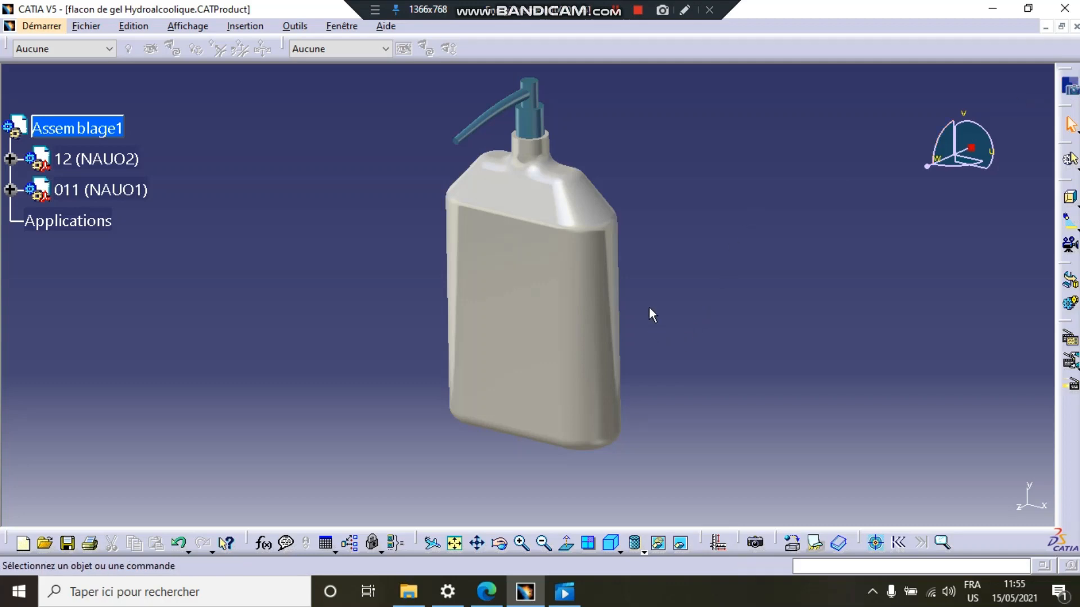
pyautogui.moveTo(633, 283); pyautogui.dragTo(581, 270, button='middle')
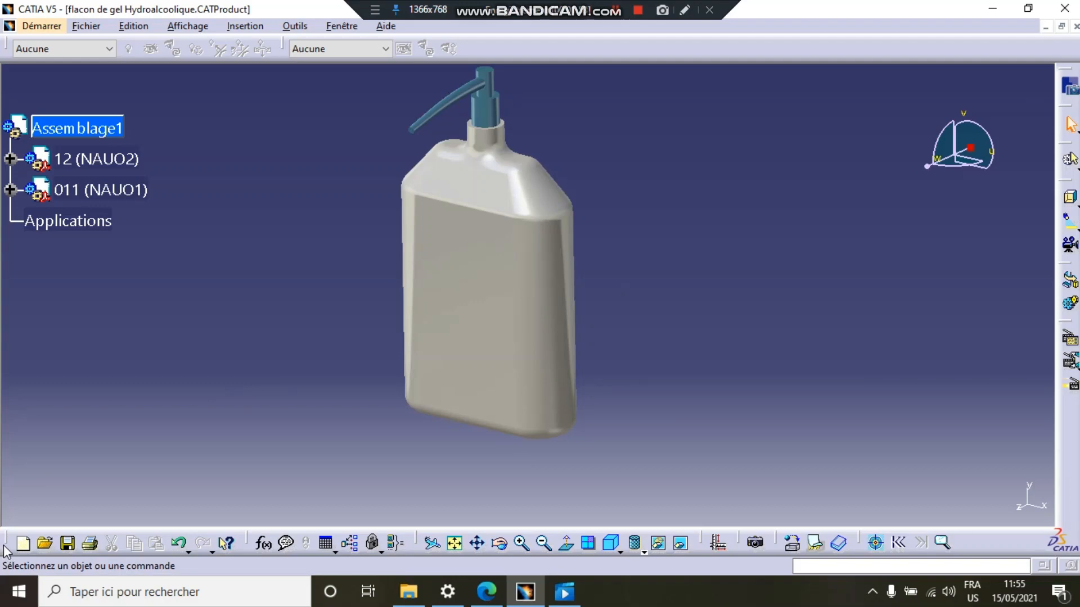
# - Create a new sticker and load the image panneau-et-autocollant-lutte-covid-19-gel-hydroalcoolique-a-disposition-900x900 from the Vidéos folder as its texture
pyautogui.click(815, 544)
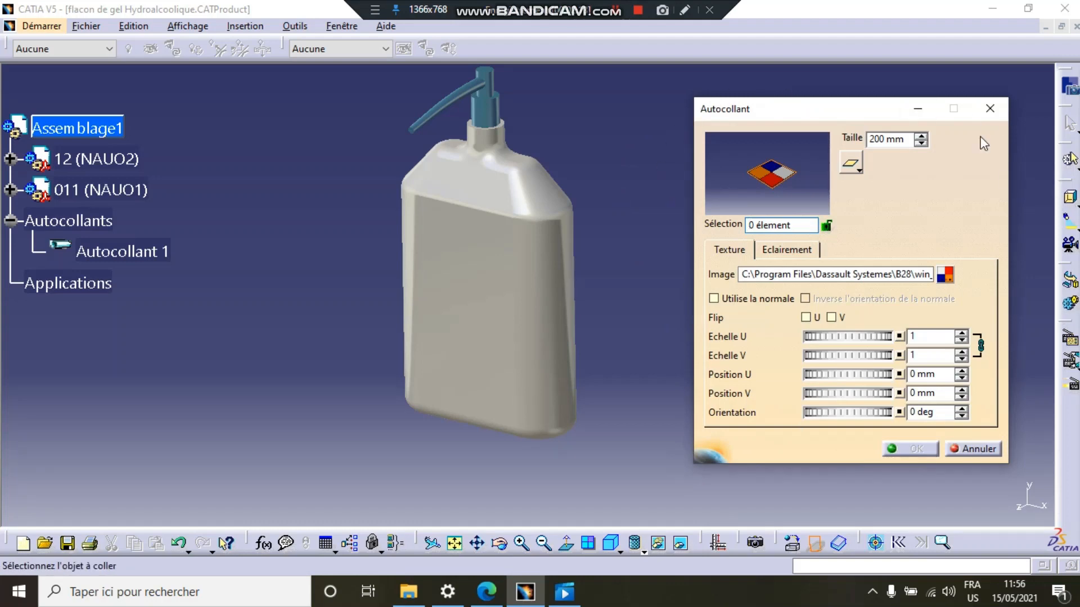
pyautogui.moveTo(339, 297); pyautogui.dragTo(528, 371, button='middle')
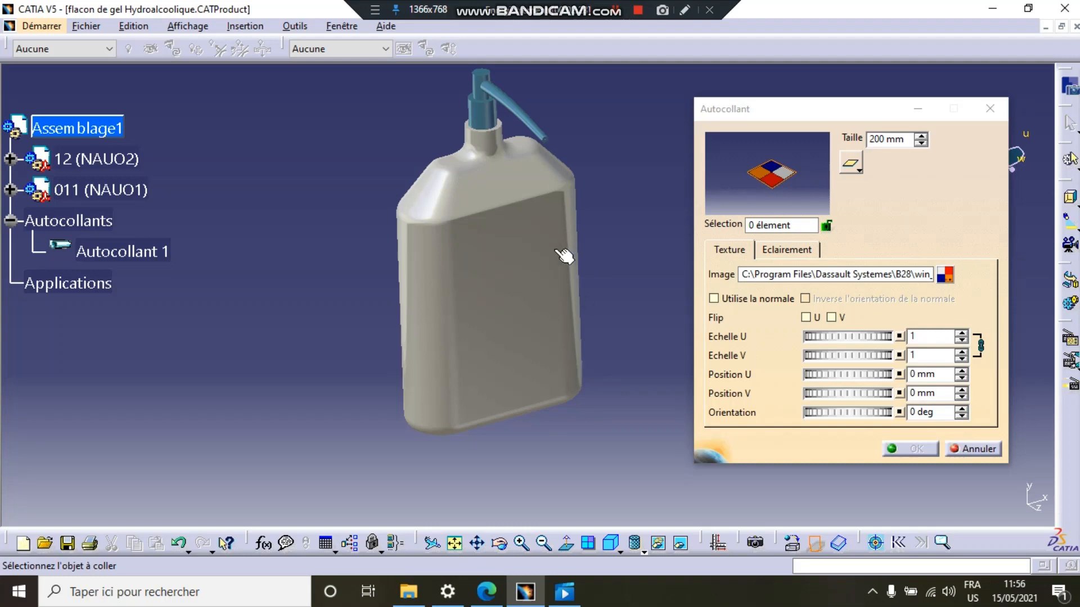
pyautogui.click(946, 273)
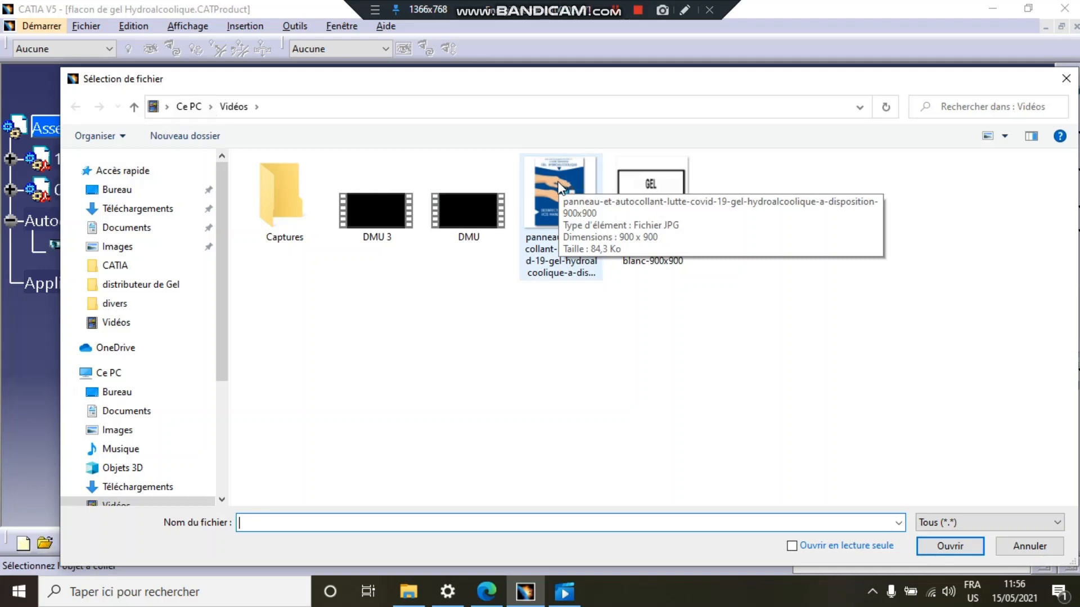
pyautogui.click(485, 594)
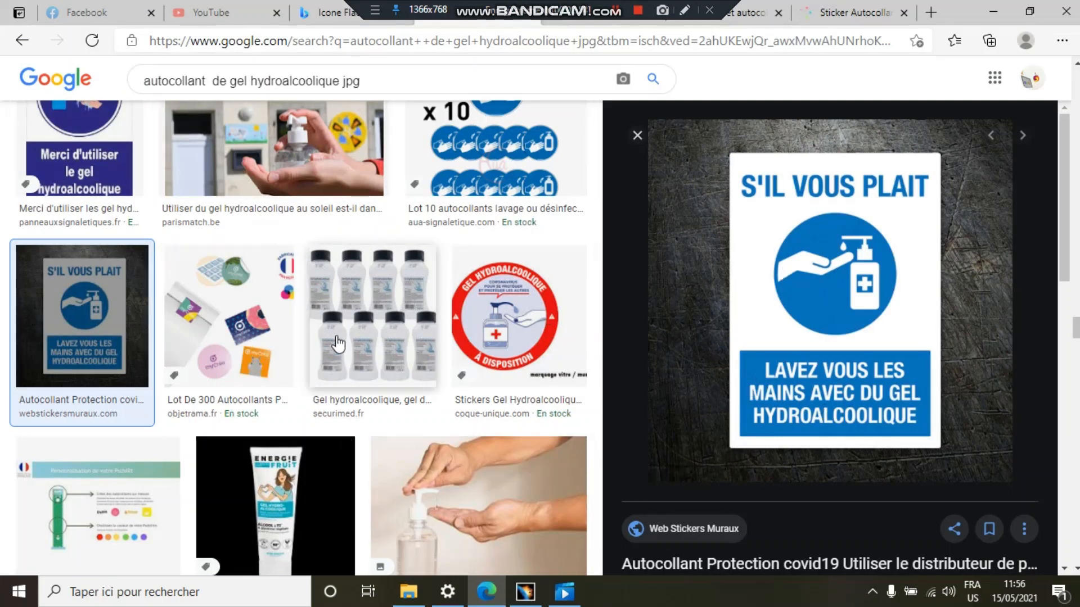
pyautogui.click(525, 591)
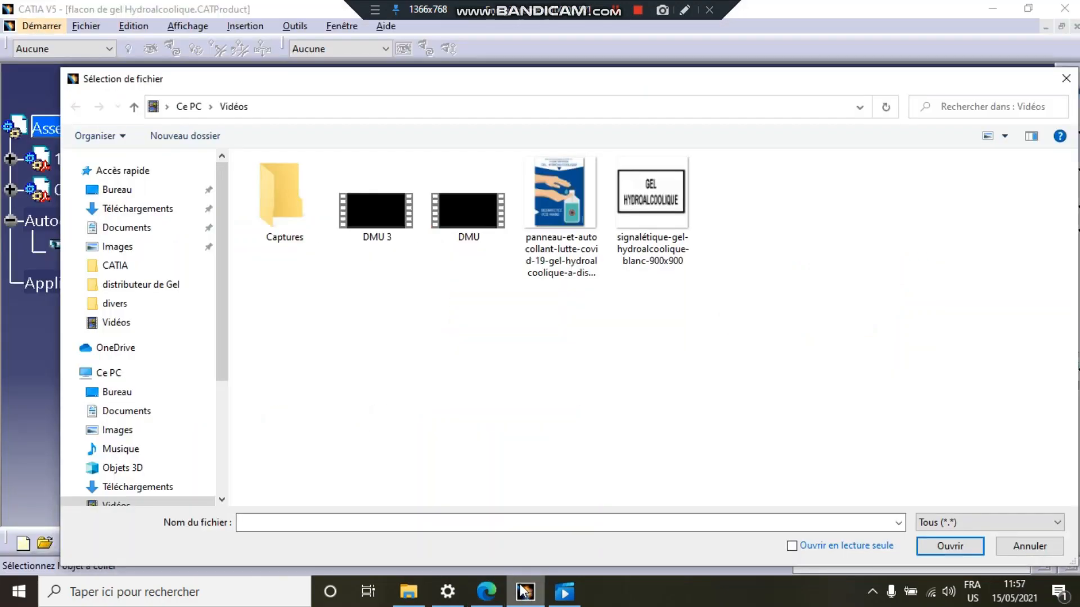
pyautogui.click(555, 191)
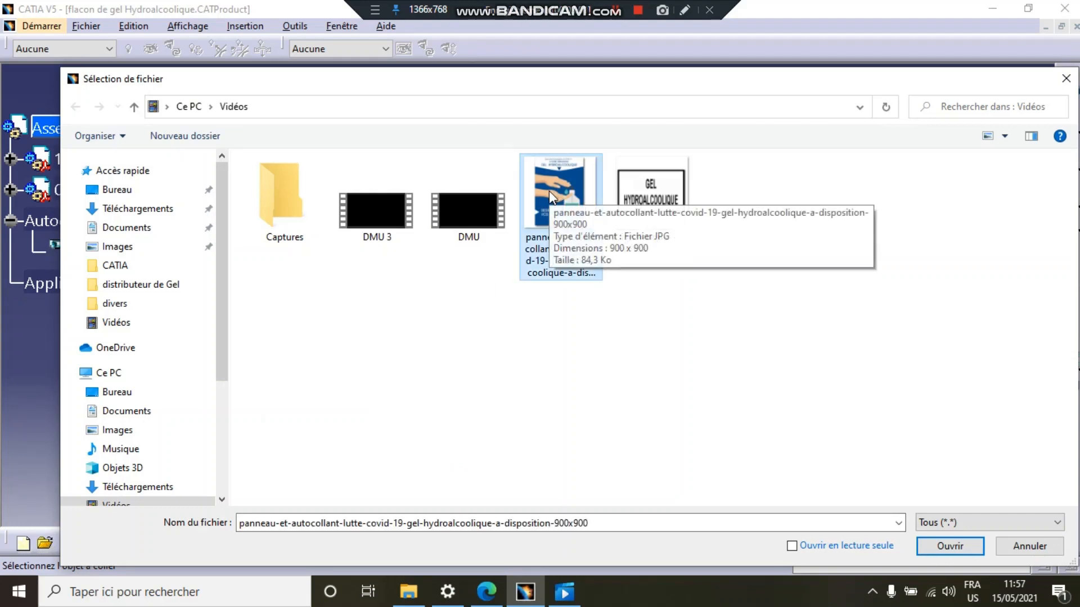
pyautogui.click(934, 548)
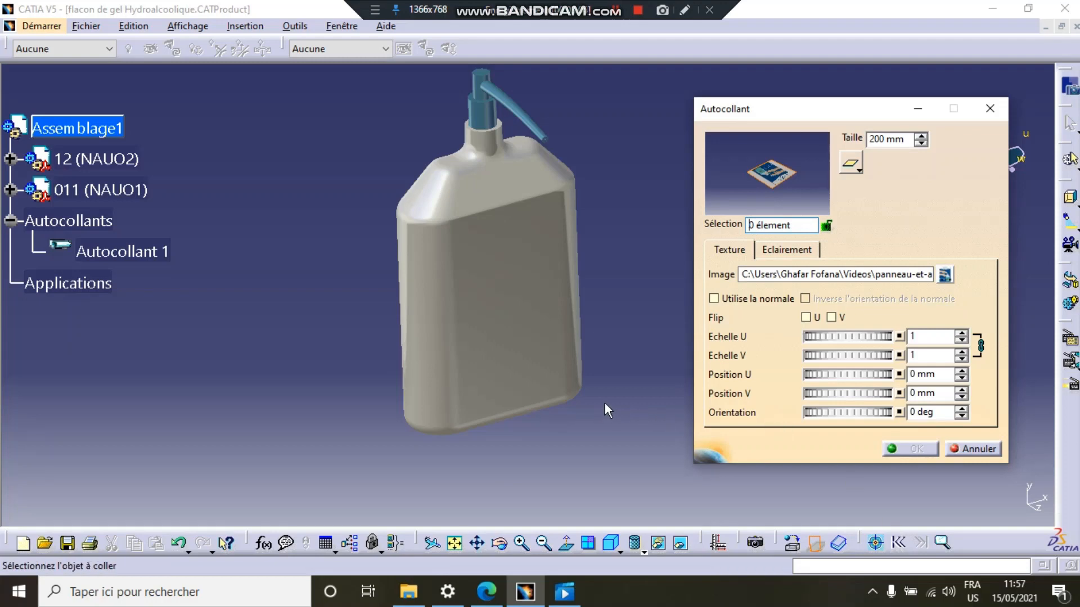
# - Apply the sticker to the large flat face of the bottle body
pyautogui.moveTo(619, 319); pyautogui.dragTo(606, 288, button='middle')
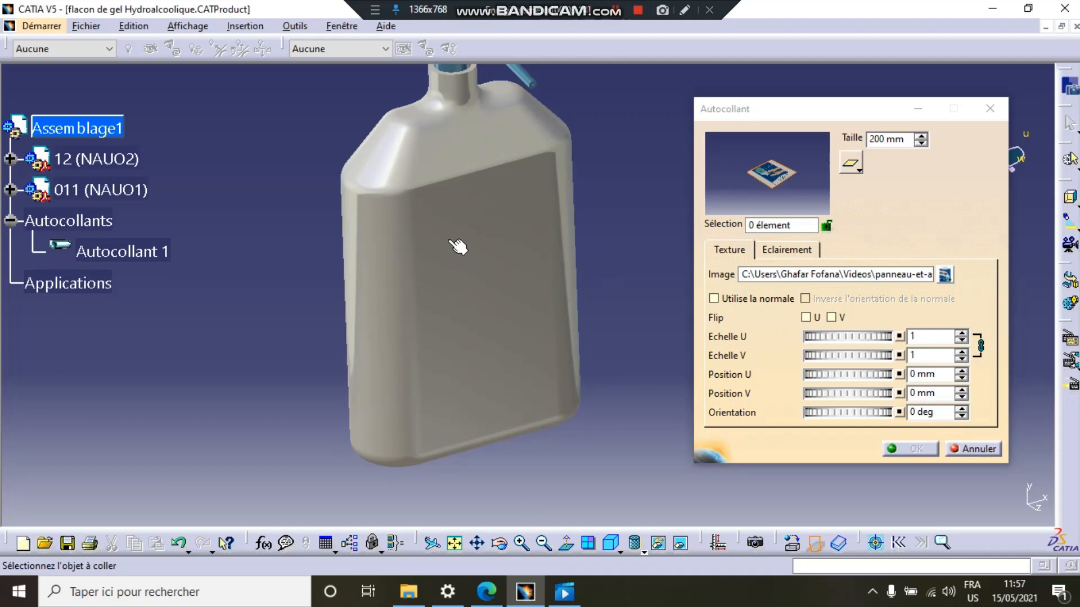
pyautogui.click(794, 225)
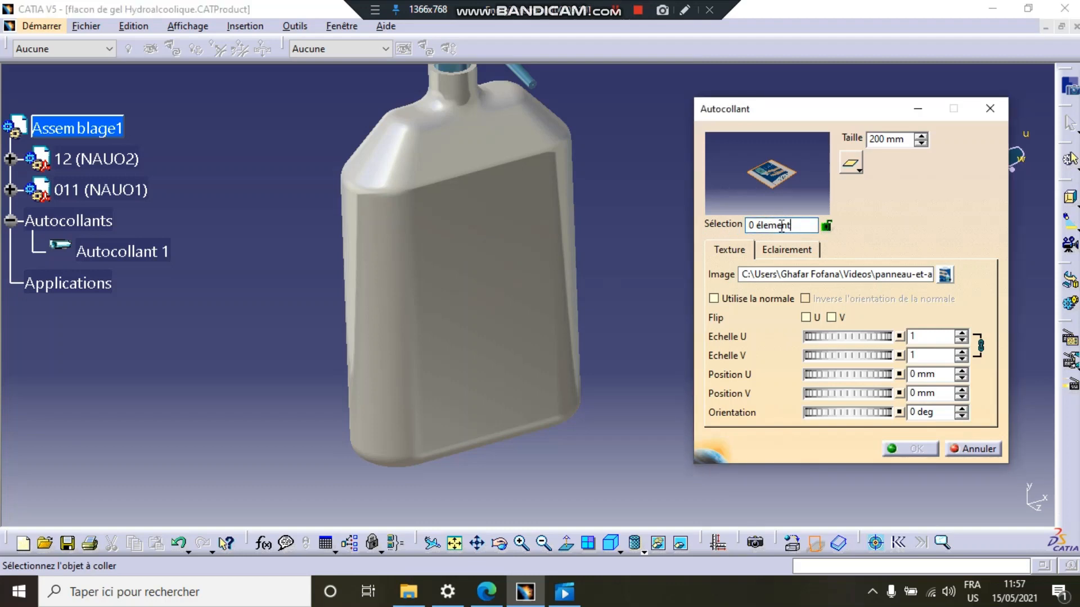
pyautogui.click(495, 258)
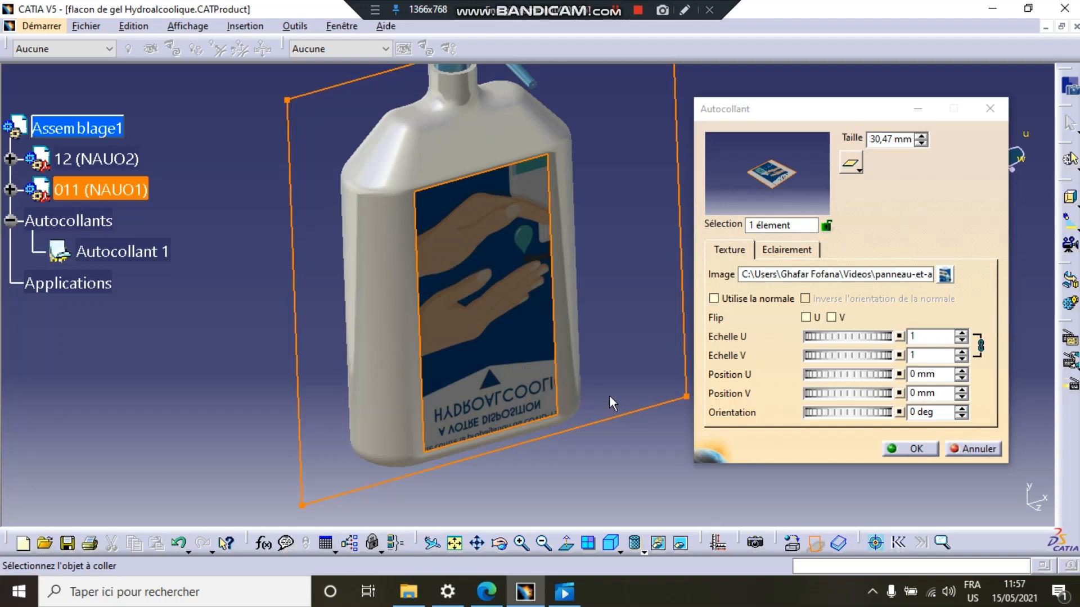
pyautogui.click(910, 449)
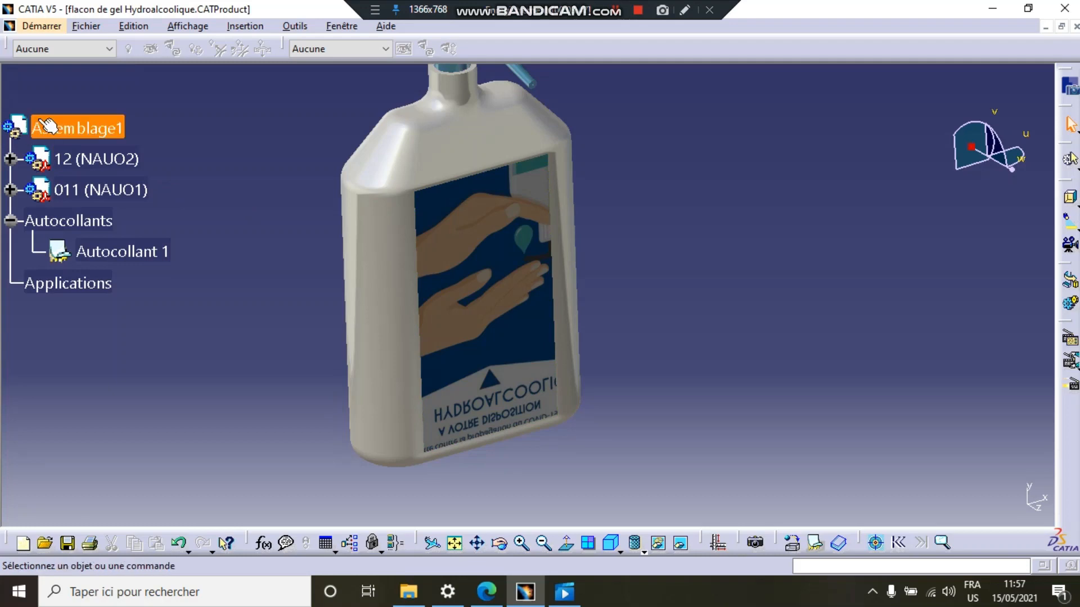
# - Scale down Autocollant 1 so its whole image fits within the width of the bottle's flat face
pyautogui.click(42, 126)
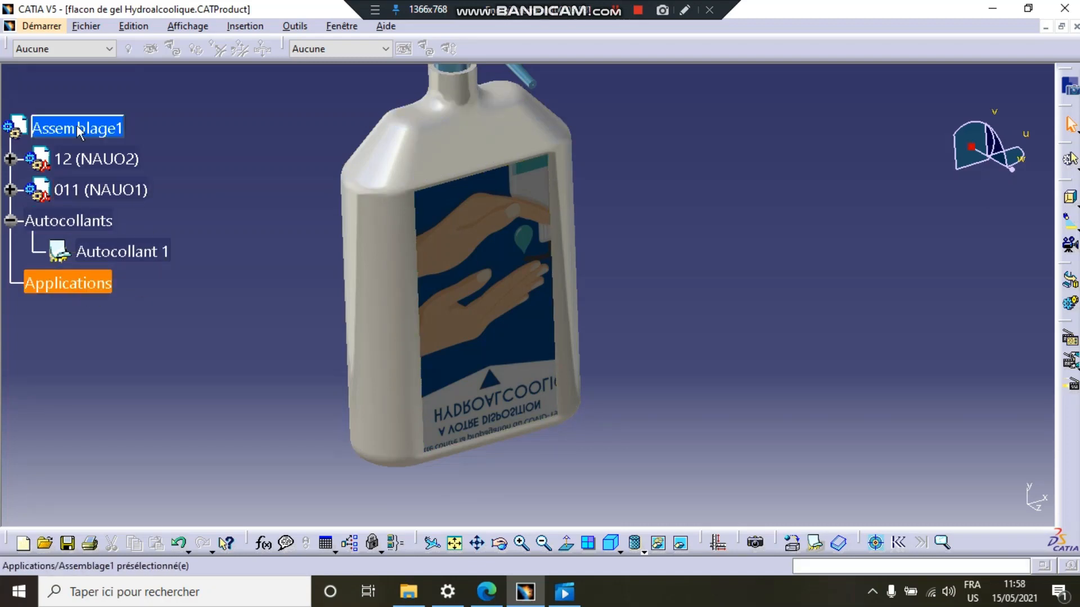
pyautogui.doubleClick(110, 254)
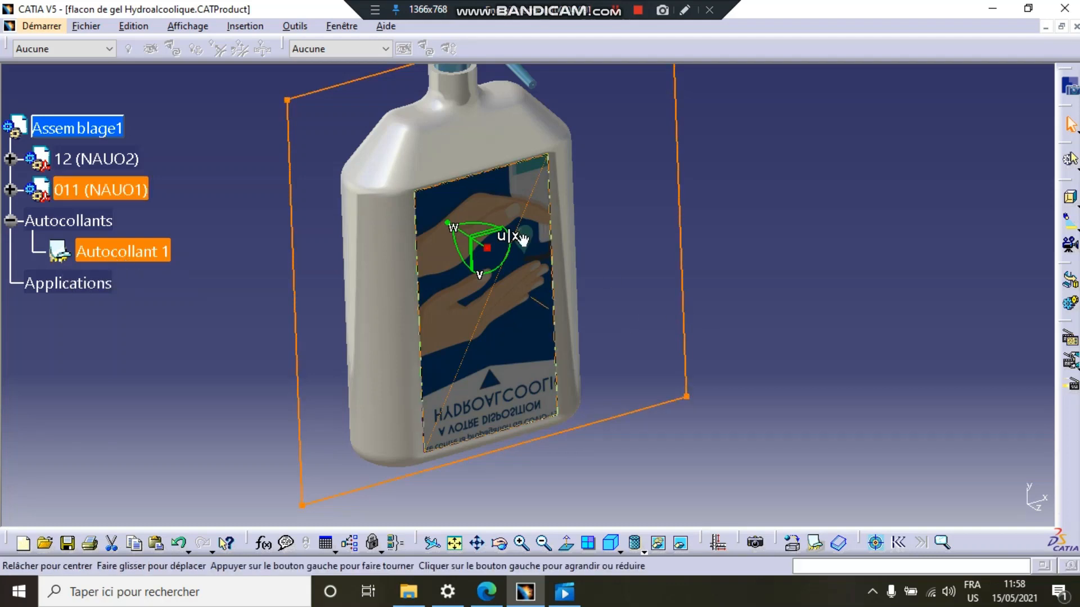
pyautogui.moveTo(523, 240); pyautogui.dragTo(530, 281)
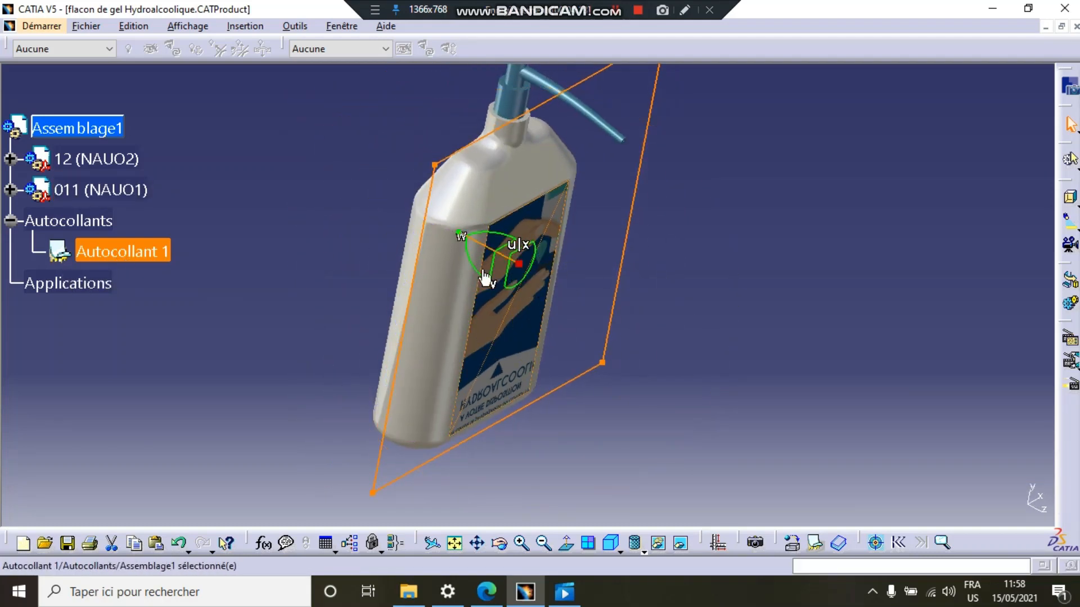
pyautogui.moveTo(542, 289); pyautogui.dragTo(660, 351, button='middle')
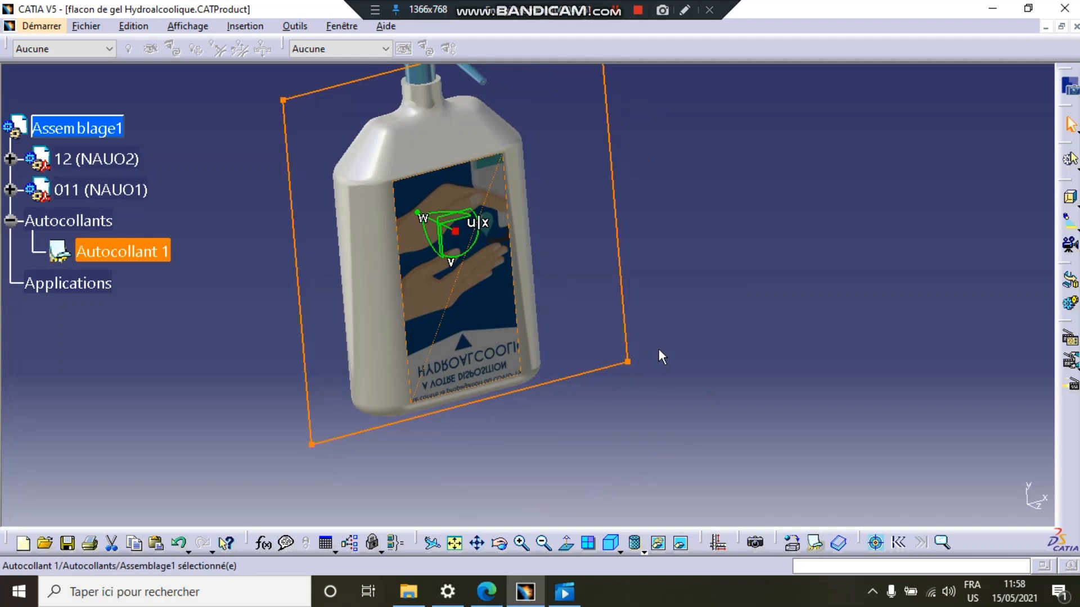
pyautogui.click(630, 363)
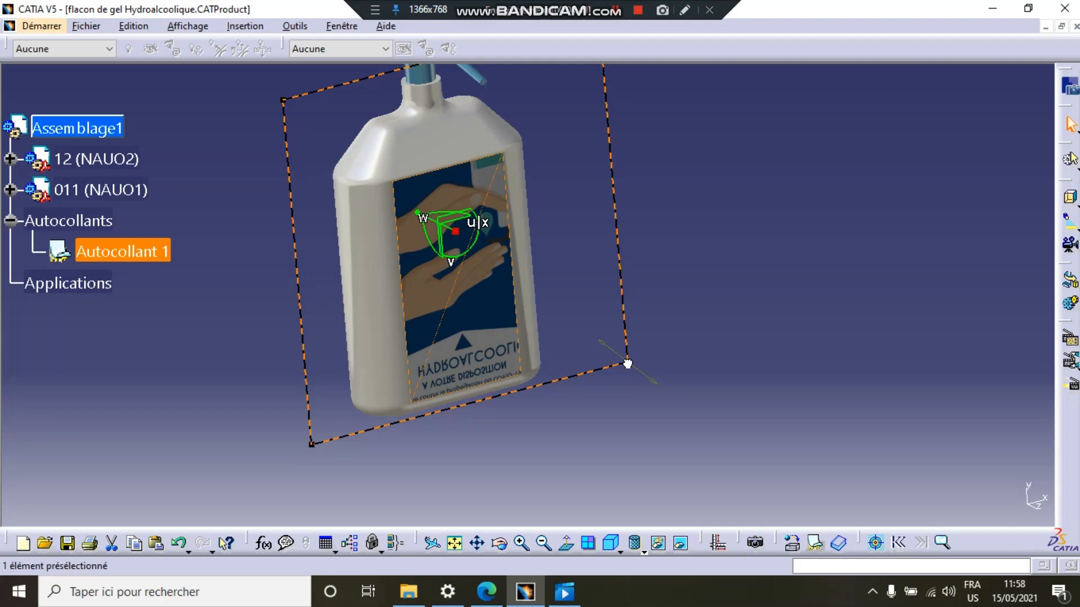
pyautogui.moveTo(627, 364); pyautogui.dragTo(564, 224)
pyautogui.click(568, 275)
pyautogui.moveTo(568, 275); pyautogui.dragTo(514, 205, button='middle')
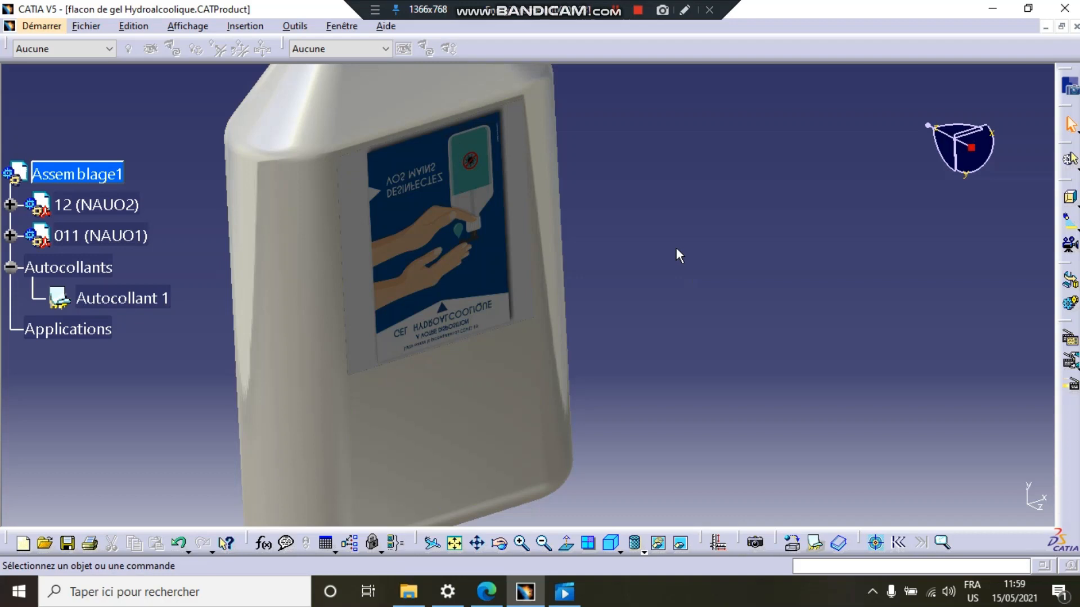
# - Rotate Autocollant 1 half a turn so its image stands upright and its text reads correctly
pyautogui.click(138, 309)
pyautogui.moveTo(342, 318); pyautogui.dragTo(411, 293, button='middle')
pyautogui.moveTo(413, 334)
pyautogui.mouseDown(button='middle')
pyautogui.moveTo(410, 344)
pyautogui.moveTo(420, 330)
pyautogui.mouseUp(button='middle')
pyautogui.click(417, 288)
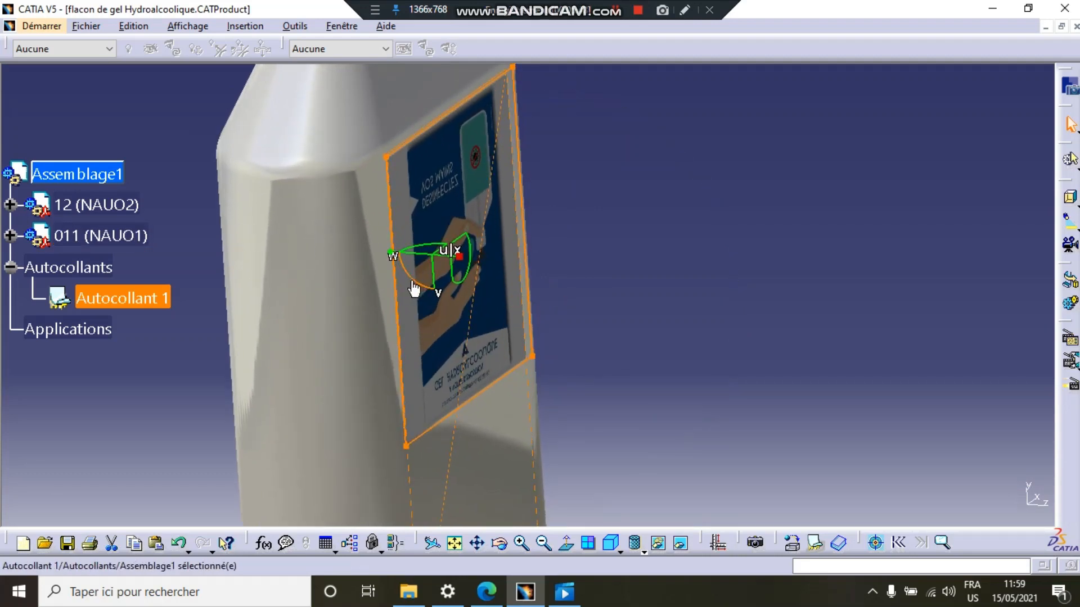
pyautogui.moveTo(410, 271); pyautogui.dragTo(476, 251)
pyautogui.click(598, 274)
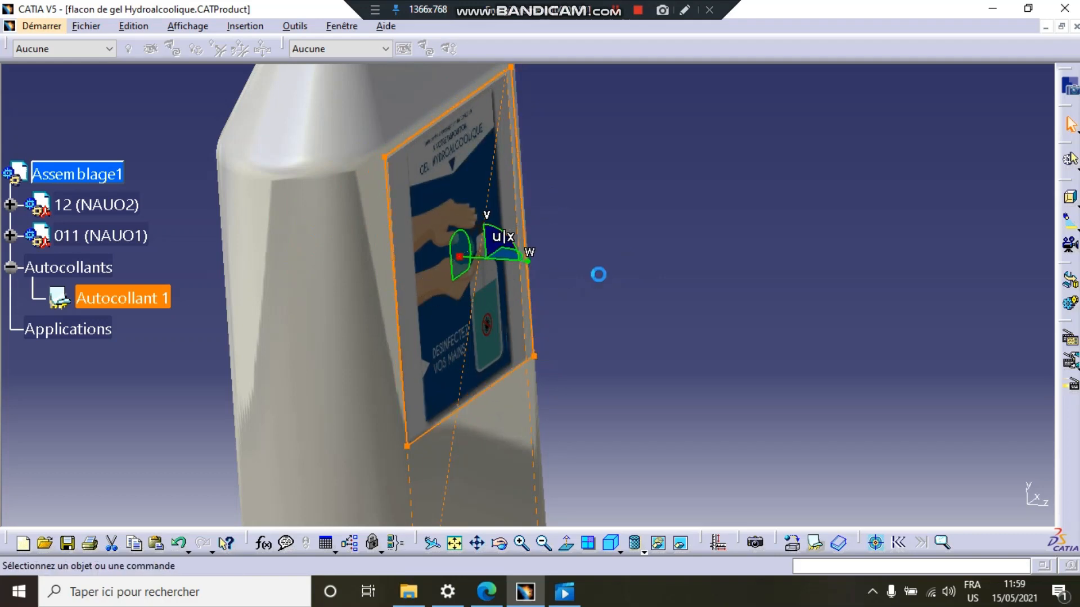
# - Shift Autocollant 1 slightly sideways to centre its image across the bottle's flat face
pyautogui.moveTo(589, 331); pyautogui.dragTo(498, 363, button='middle')
pyautogui.click(135, 298)
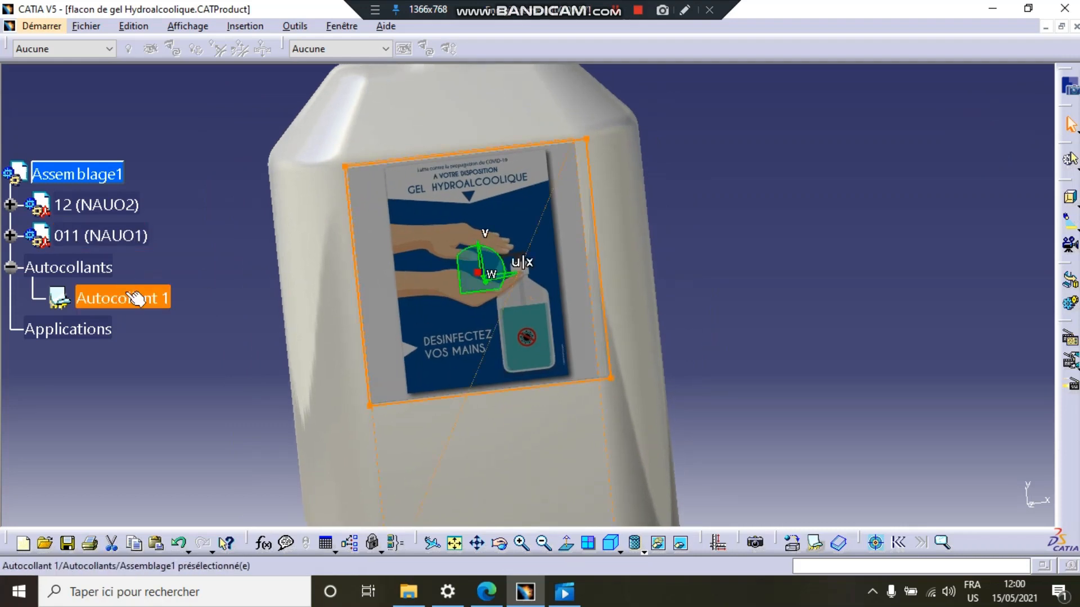
pyautogui.click(499, 270)
pyautogui.moveTo(499, 270); pyautogui.dragTo(474, 300, button='middle')
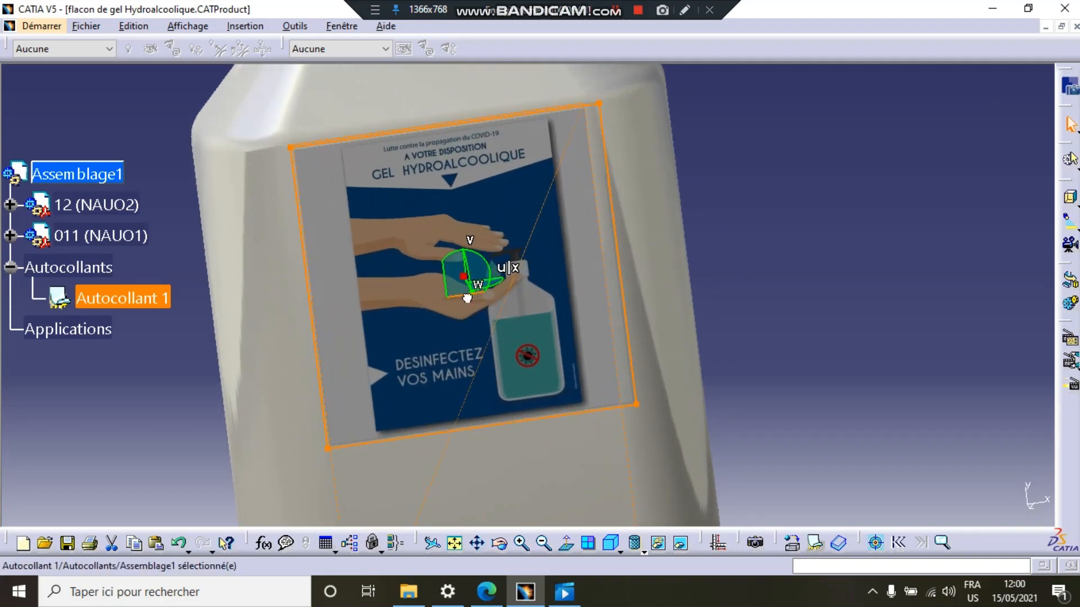
pyautogui.moveTo(467, 298); pyautogui.dragTo(456, 303)
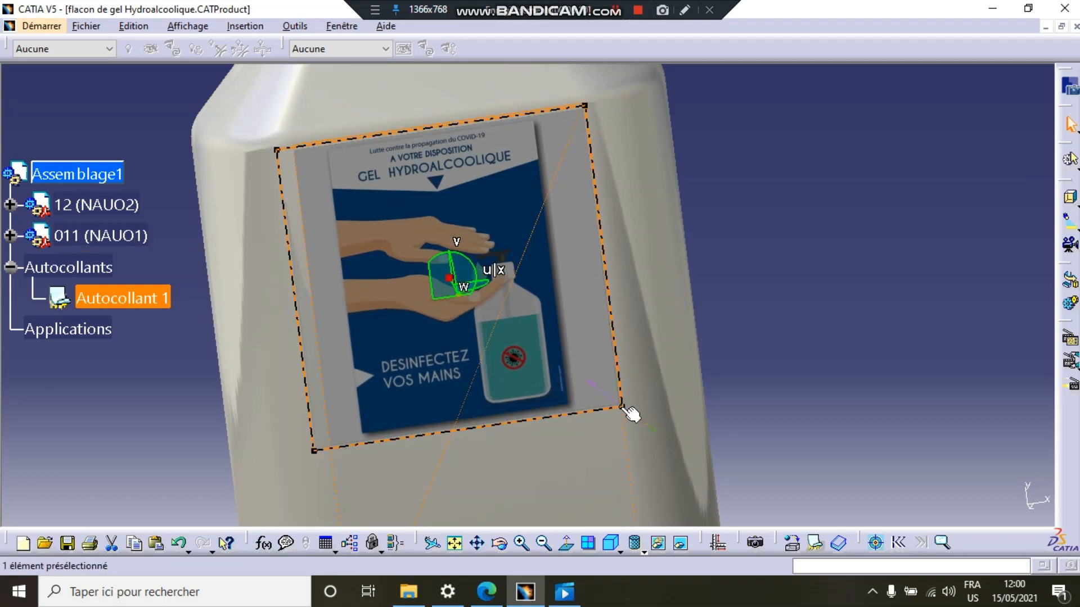
# - Enlarge Autocollant 1 slightly and move it down about 9.6 mm so the image's upper edge stays on the face
pyautogui.moveTo(624, 407); pyautogui.dragTo(645, 447)
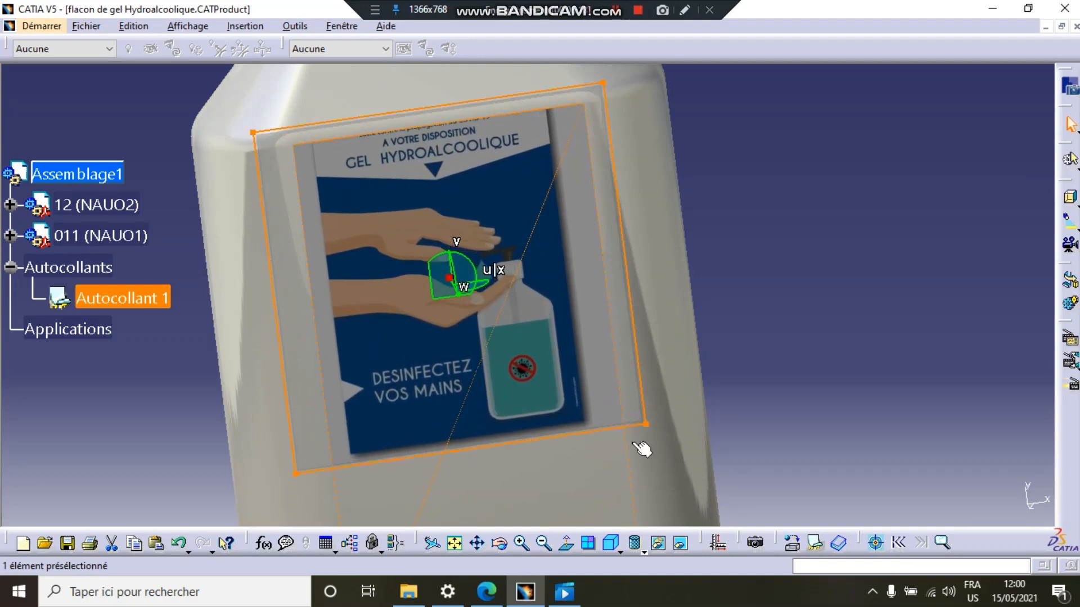
pyautogui.click(464, 277)
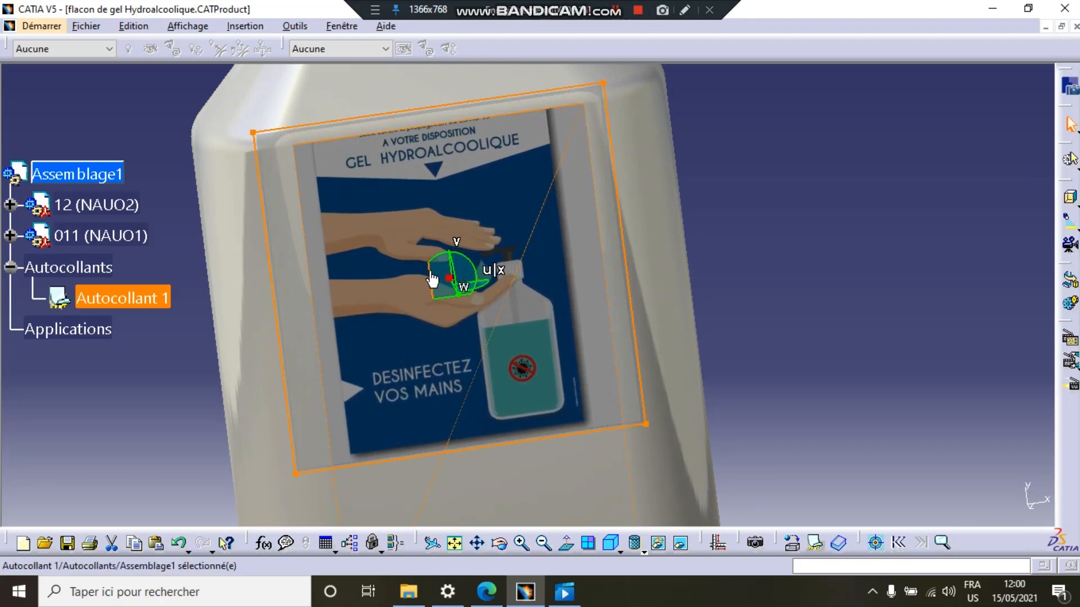
pyautogui.moveTo(429, 275); pyautogui.dragTo(425, 311)
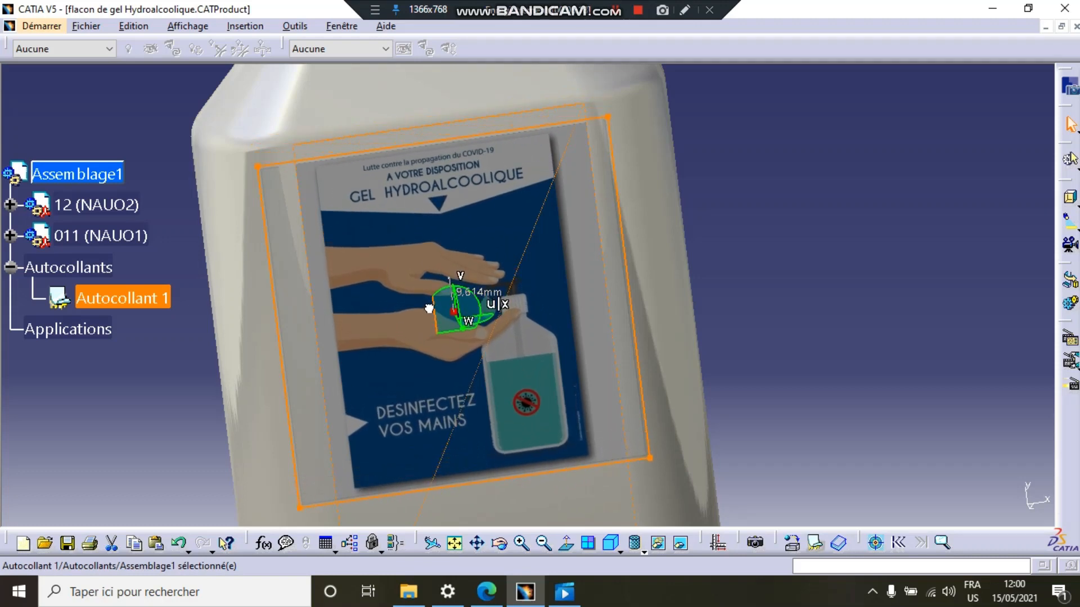
pyautogui.click(736, 314)
# - Examine the placement of the sticker on the bottle from several angles
pyautogui.moveTo(440, 387); pyautogui.dragTo(467, 396, button='middle')
pyautogui.moveTo(653, 362); pyautogui.dragTo(530, 288, button='middle')
pyautogui.scroll(1, 570, 394)
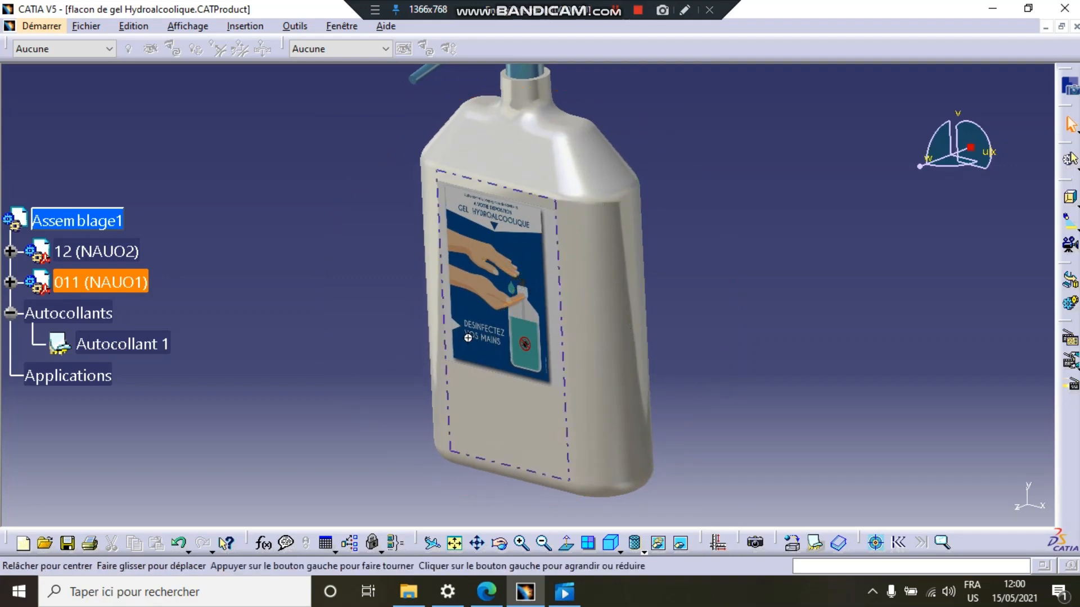
pyautogui.moveTo(468, 338); pyautogui.dragTo(579, 316, button='middle')
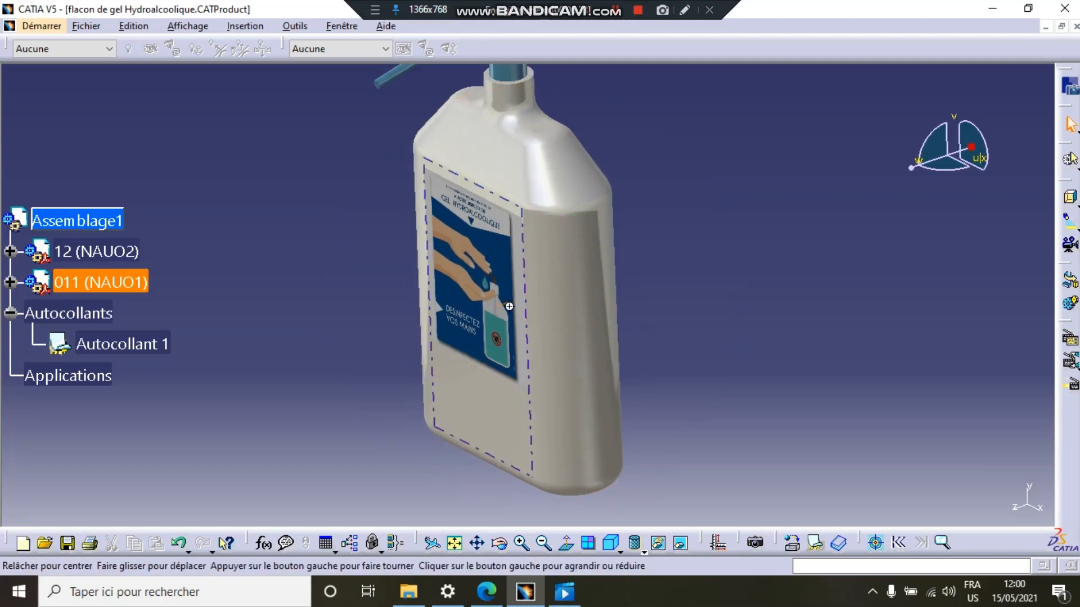
pyautogui.moveTo(509, 306); pyautogui.dragTo(509, 292, button='middle')
pyautogui.middleClick(539, 266)
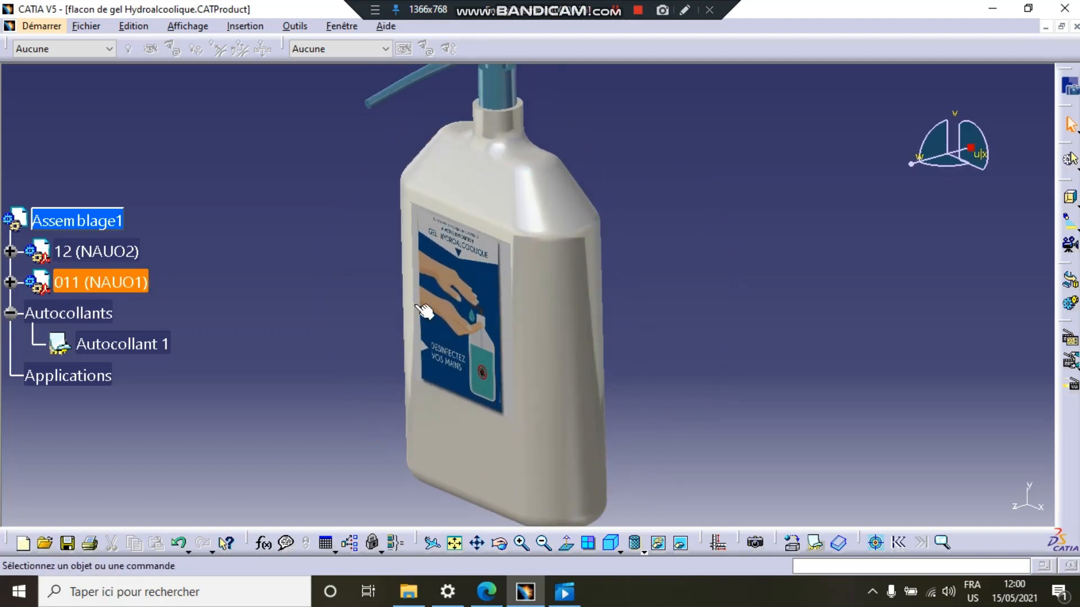
pyautogui.scroll(1, 539, 348)
pyautogui.moveTo(540, 349); pyautogui.dragTo(552, 365, button='middle')
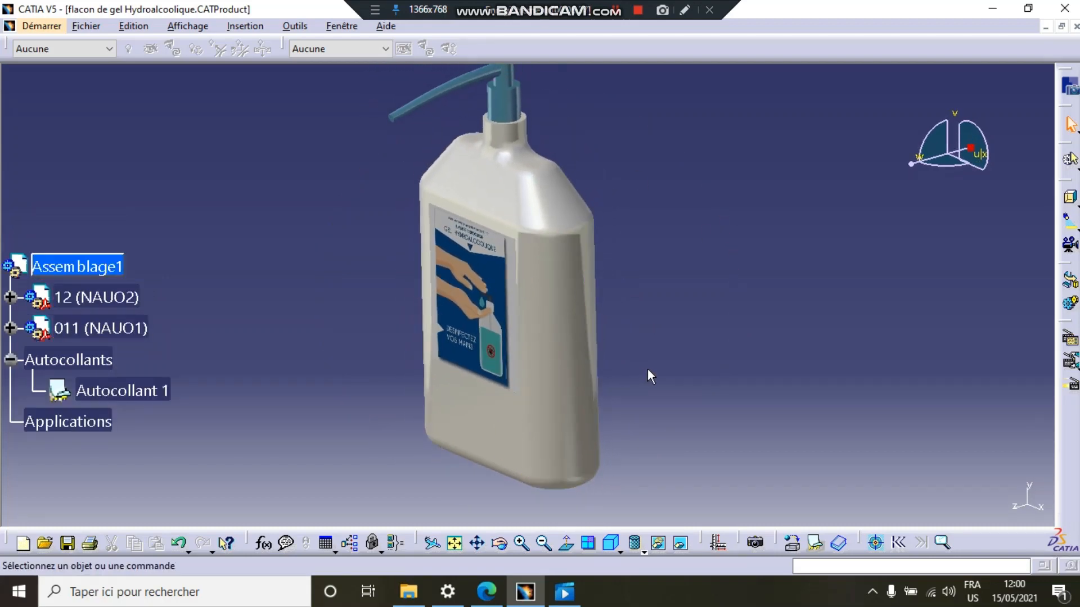